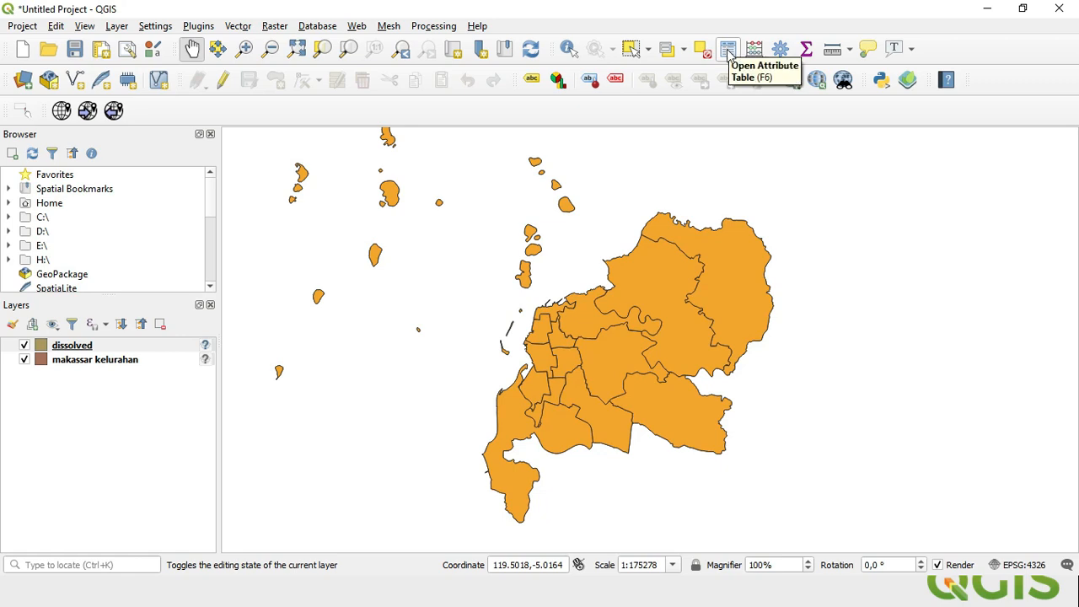
- Open the attribute table of the dissolved layer, look through its columns, and enable editing
left_click(730, 52)
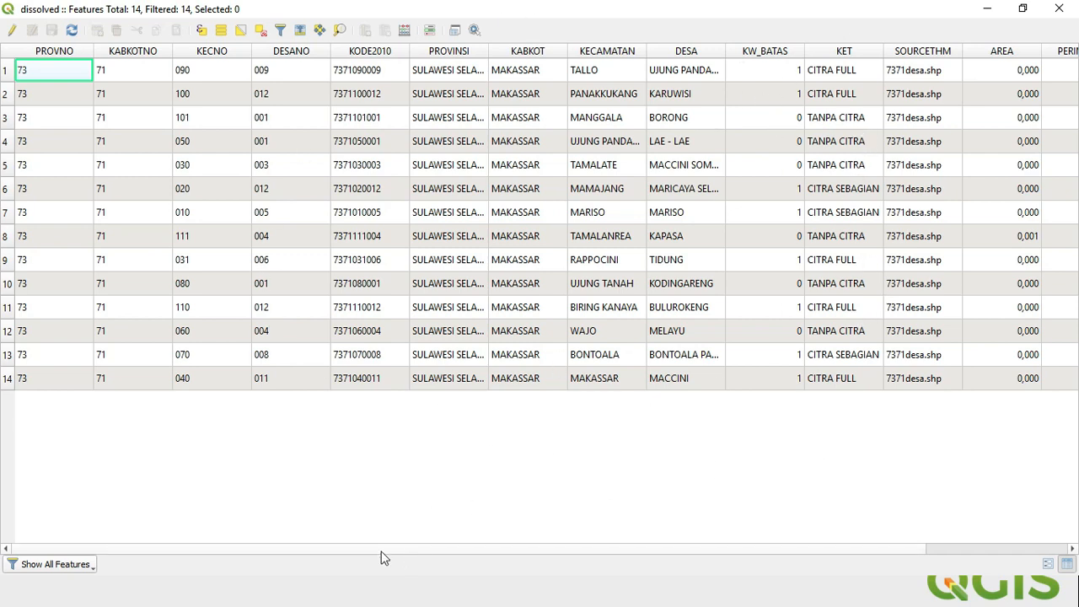
left_click(616, 554)
left_click_drag(680, 549, 765, 552)
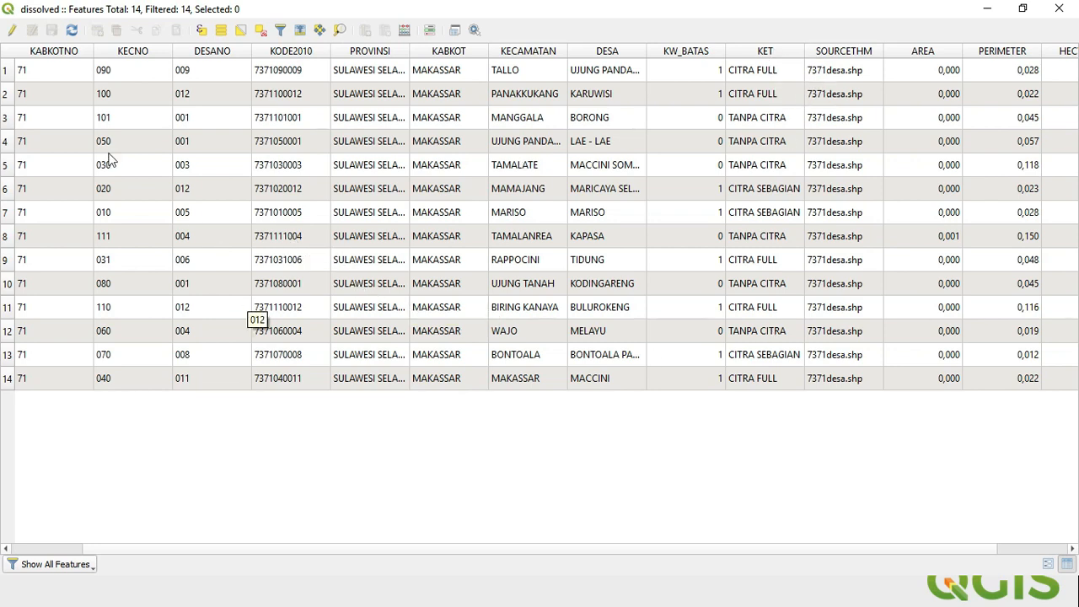
left_click(12, 31)
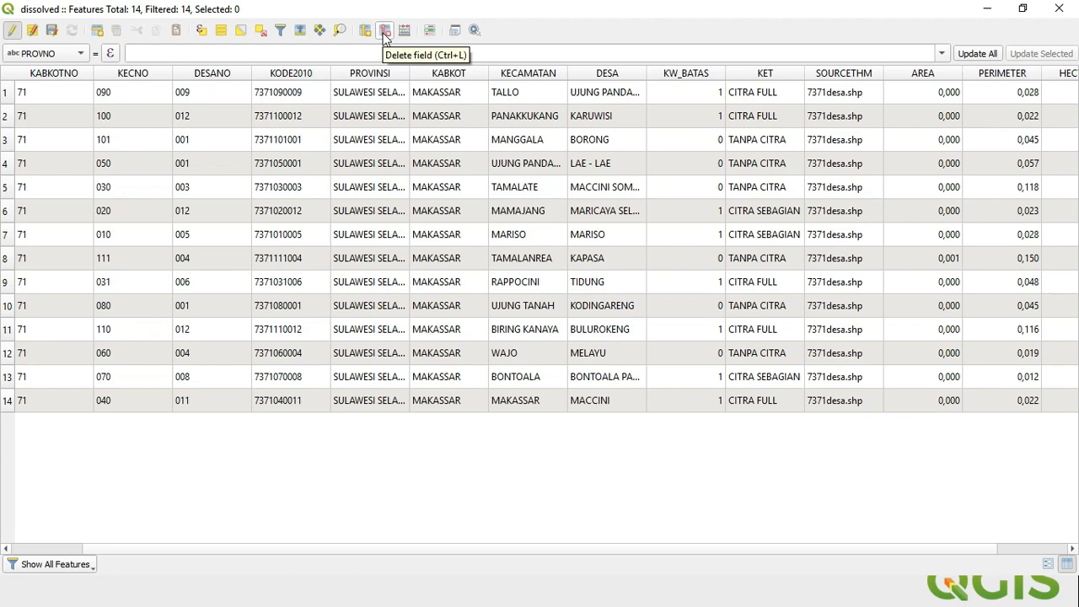
- Delete the DESA, KW_BATAS, KET, SOURCETHM, AREA, PERIMETER and HECTARES fields from the dissolved layer
left_click(384, 34)
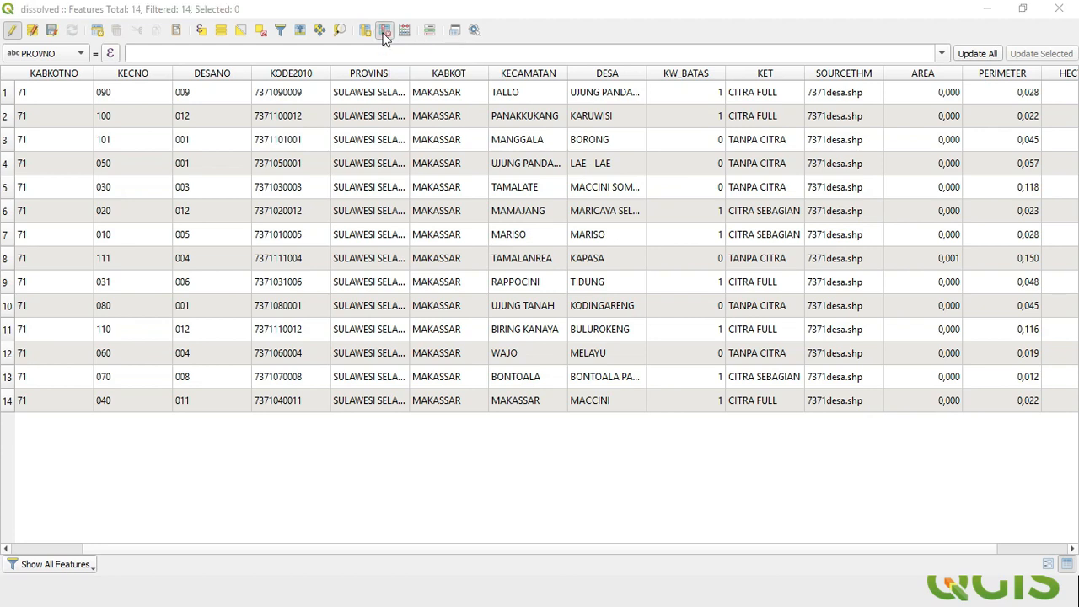
left_click(355, 222)
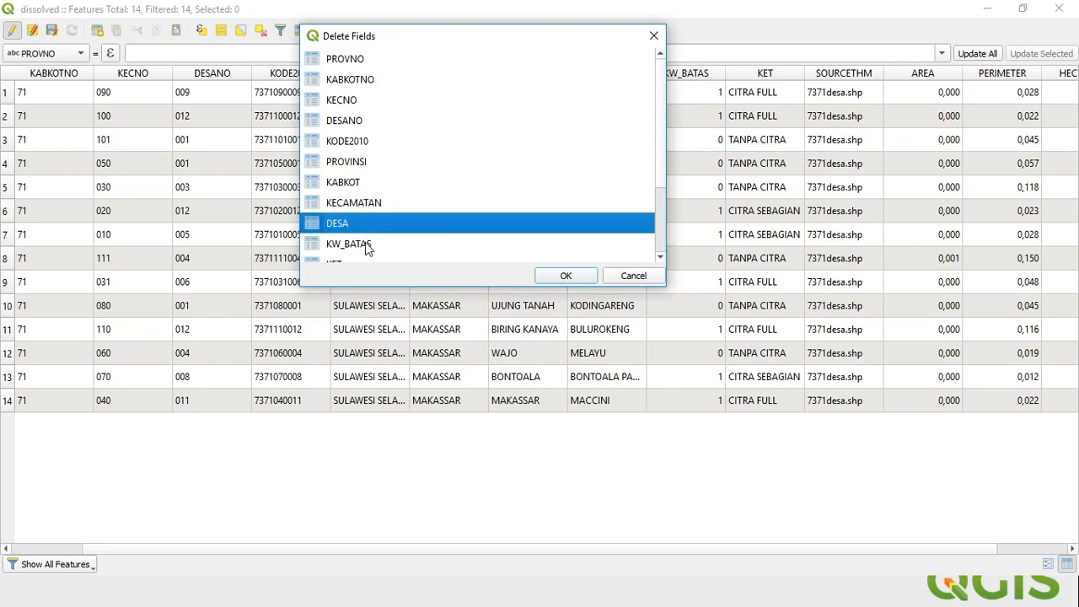
left_click(373, 245, "ctrl")
left_click(369, 262, "ctrl")
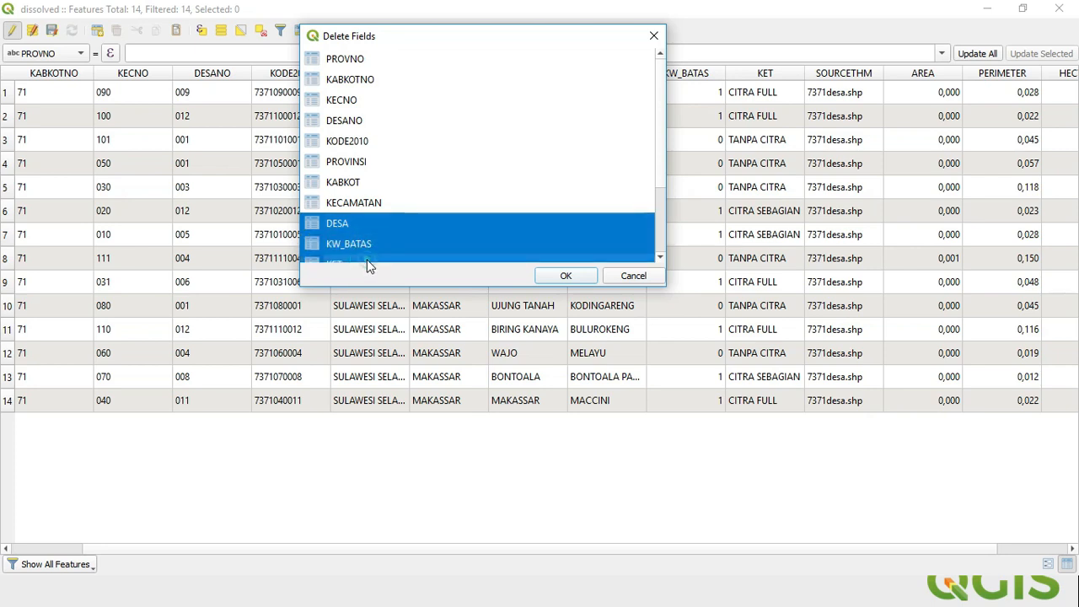
scroll(368, 257, "down", 1)
left_click(392, 224, "ctrl")
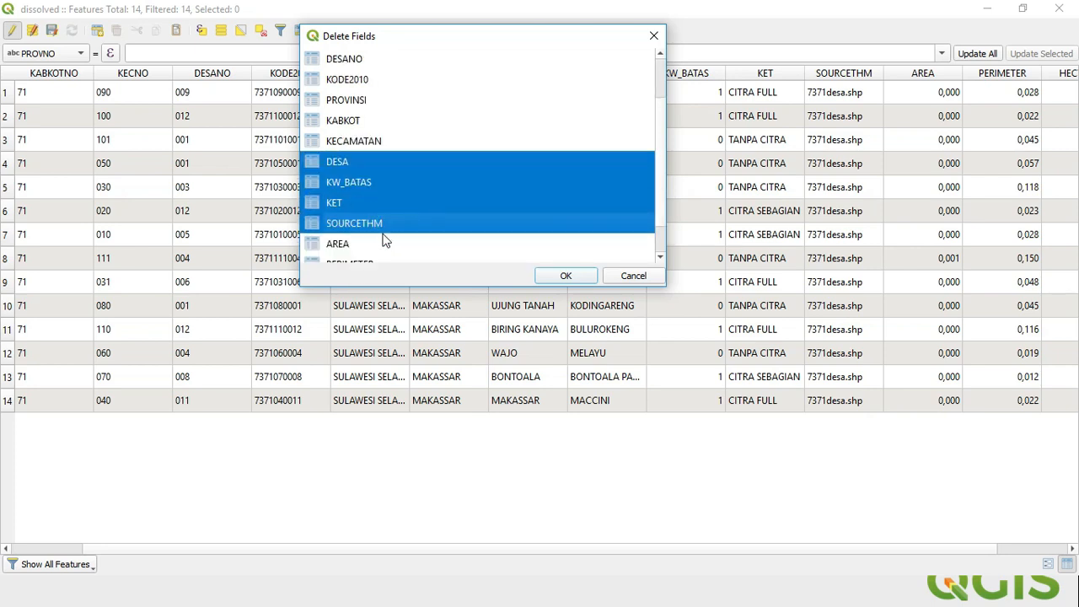
left_click(375, 246, "ctrl")
left_click(387, 261, "ctrl")
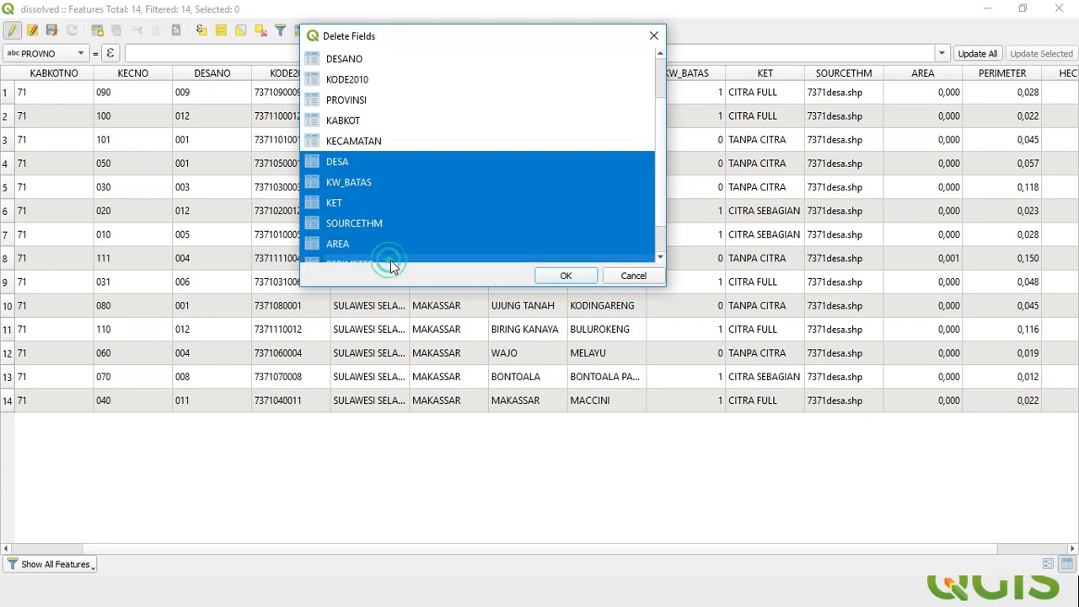
scroll(405, 240, "down", 1)
left_click(390, 246, "ctrl")
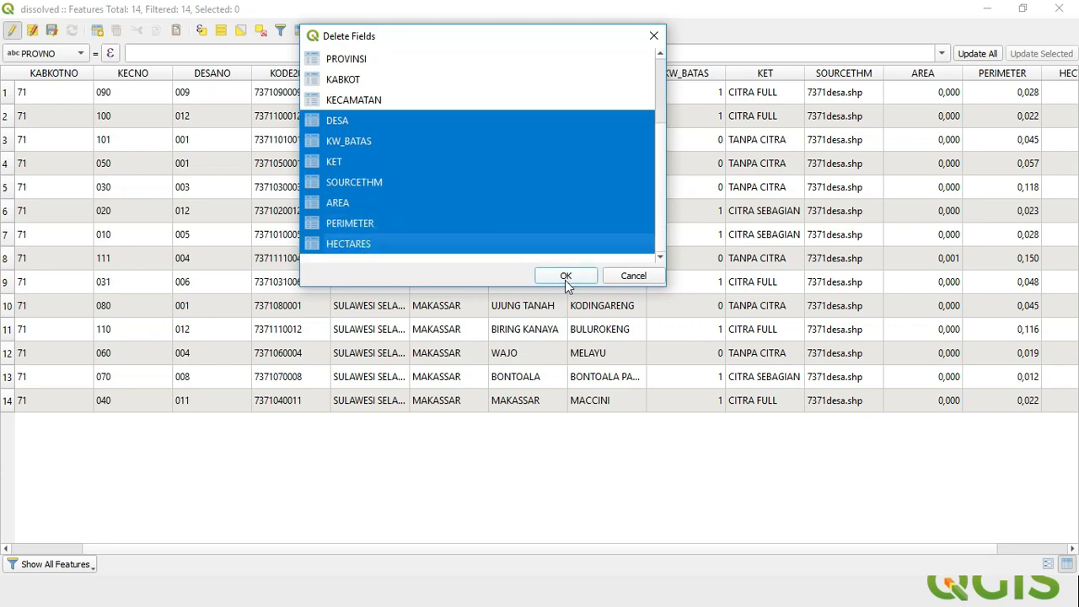
left_click(566, 281)
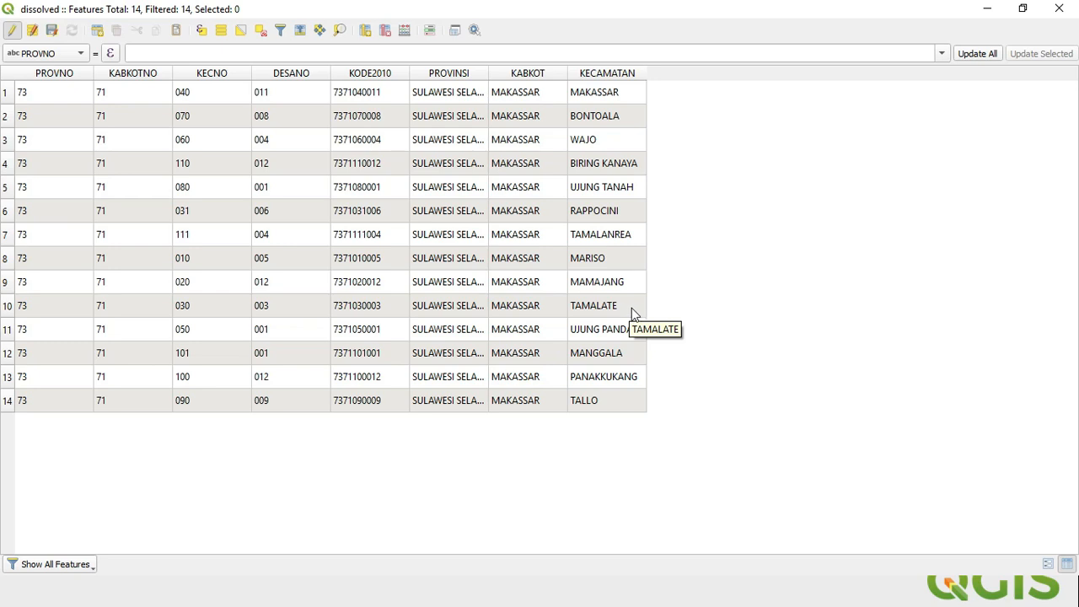
- Switch to the PowerPoint slide show to examine the population and dengue case table per kecamatan, then return to the attribute table
key("alt+Tab")
key("alt+Tab")
key("alt+Tab")
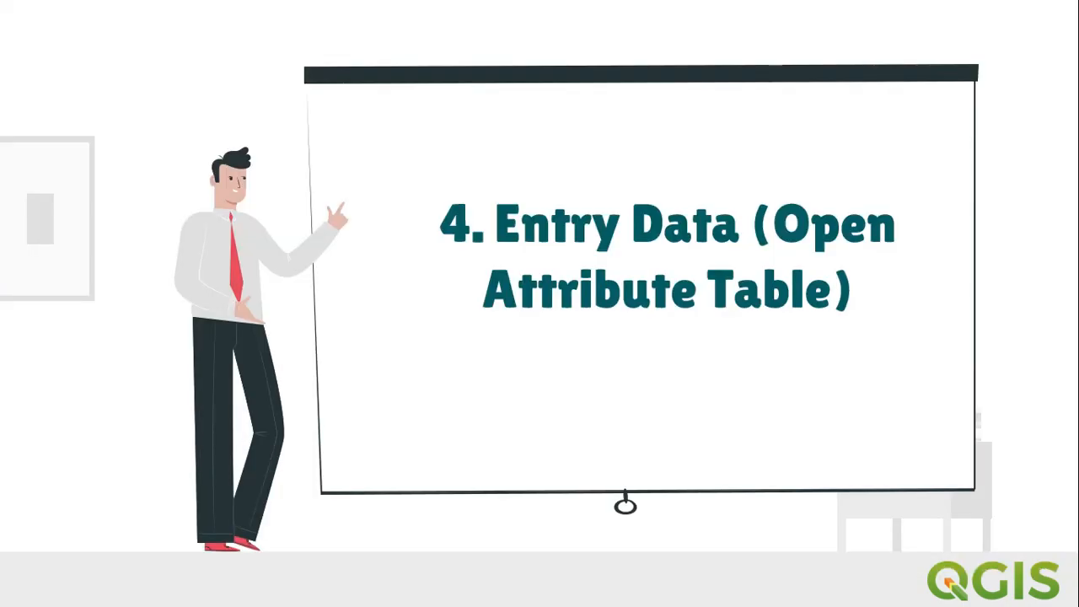
key("Right")
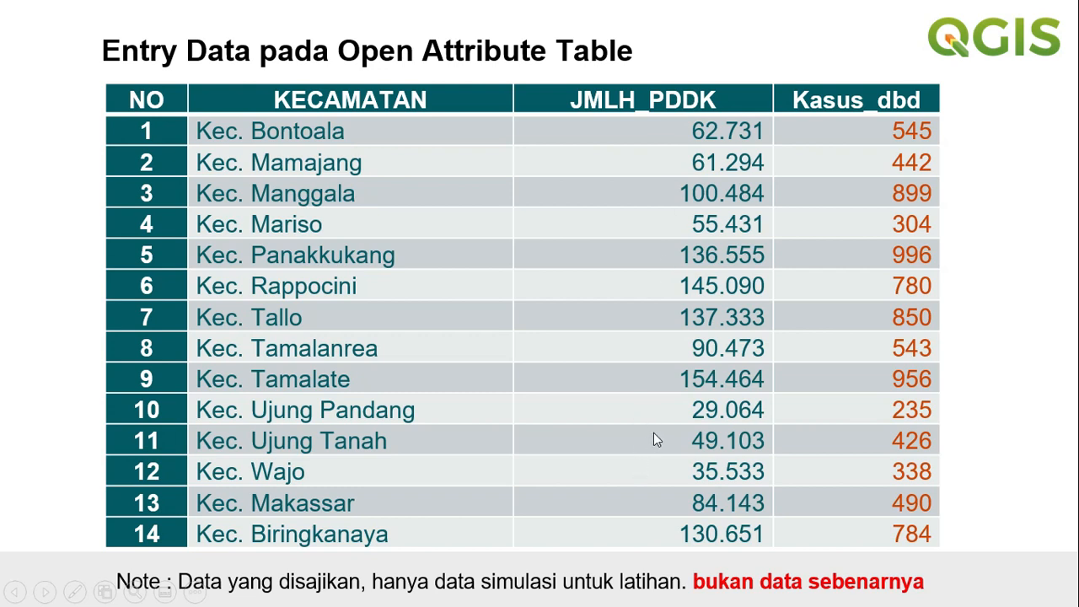
key("alt+Tab")
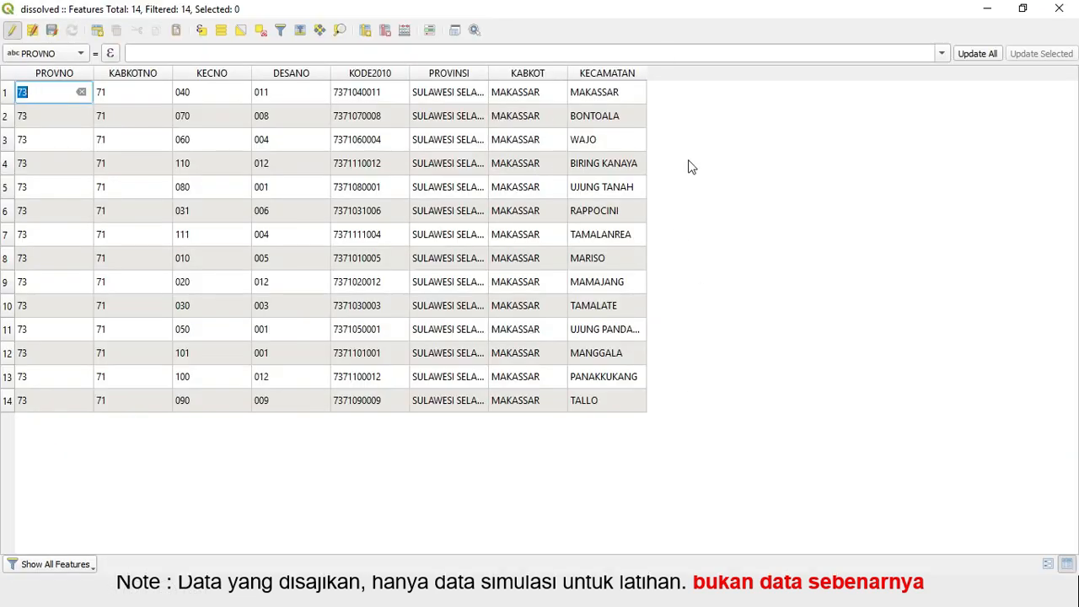
- Add a whole number (integer) field named jmlh_pddk with the comment "Jumlah penduduk" and length 6
left_click(364, 31)
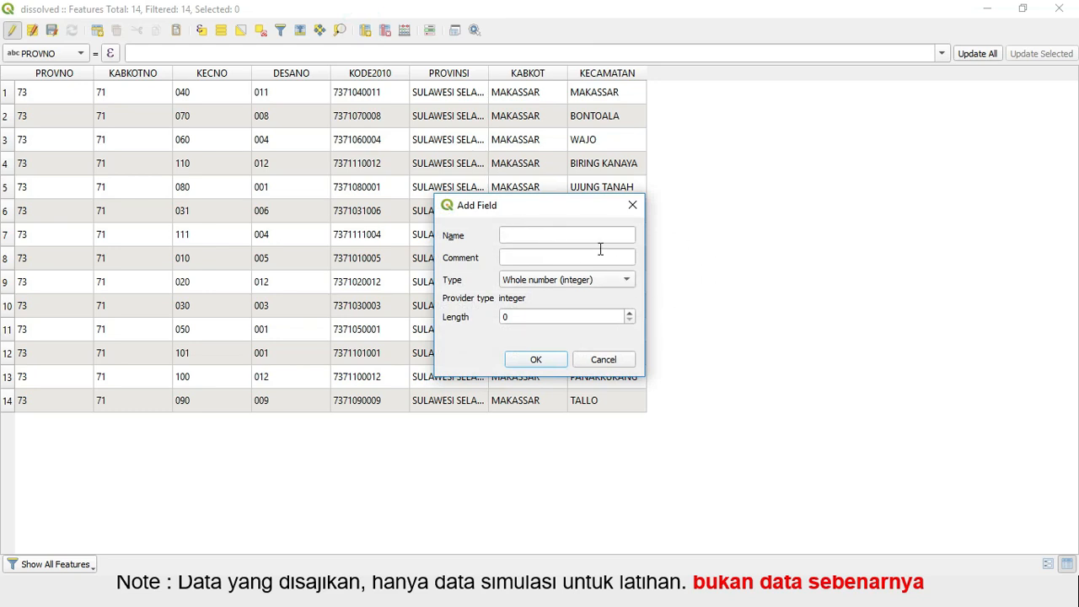
left_click(544, 242)
type("jmlh_pddk")
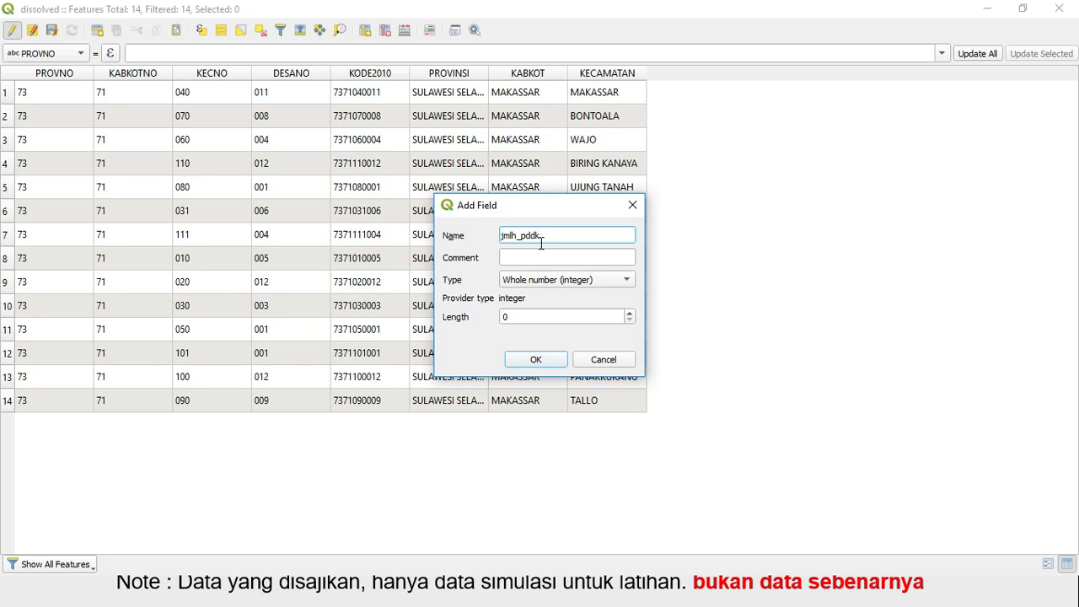
key("Right")
left_click(537, 256)
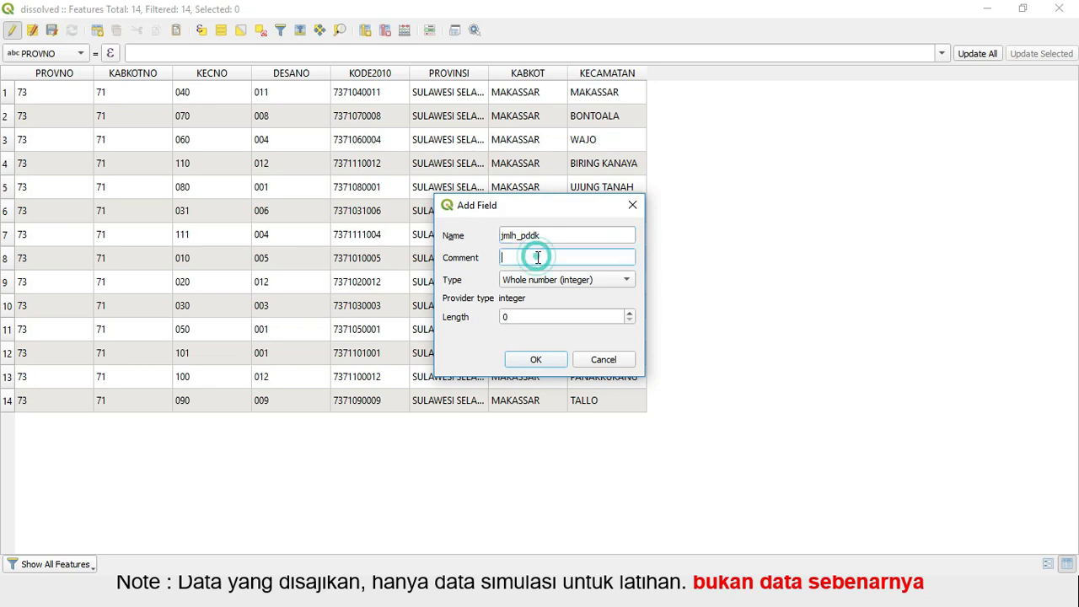
type("Jumlah penduduk")
left_click(630, 284)
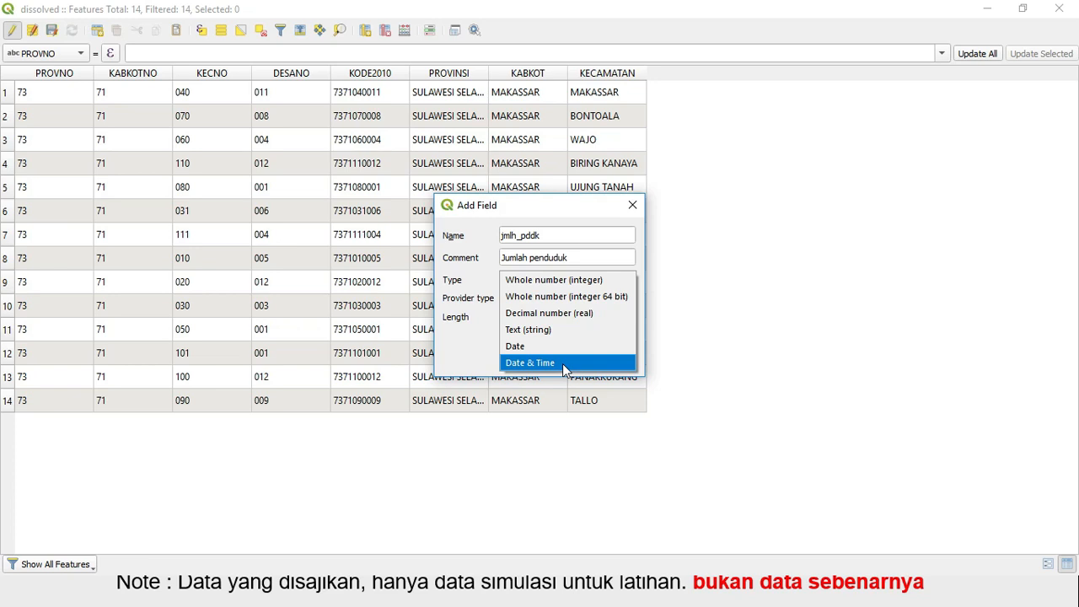
left_click(574, 285)
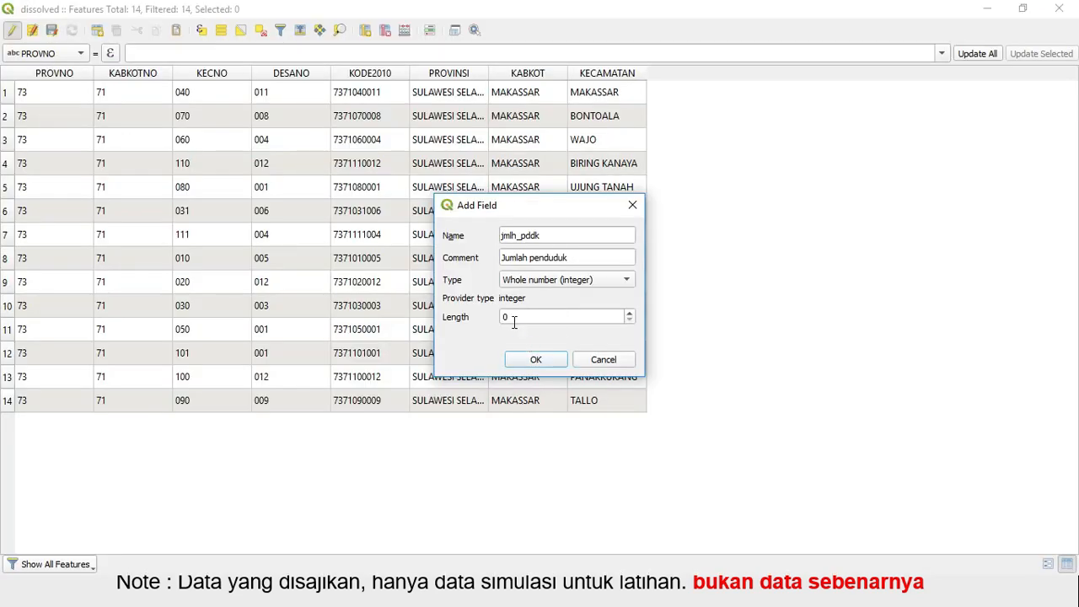
double_click(510, 318)
type("6")
left_click(549, 367)
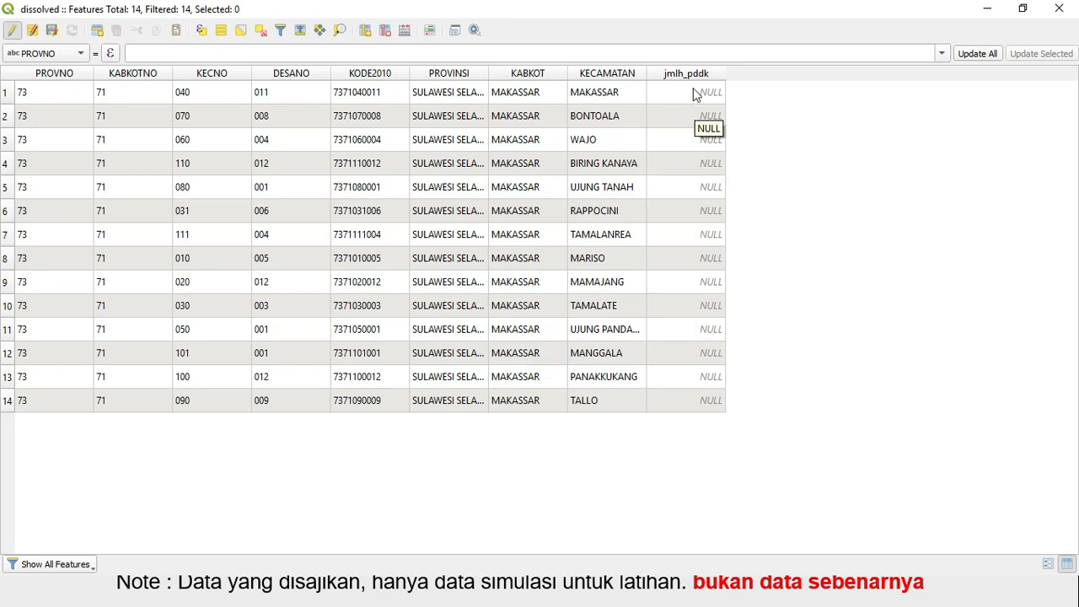
- Float the attribute table over the reference slide and set jmlh_pddk to 84143 for MAKASSAR and 62731 for BONTOALA
left_click(1023, 7)
left_click_drag(597, 241, 569, 221)
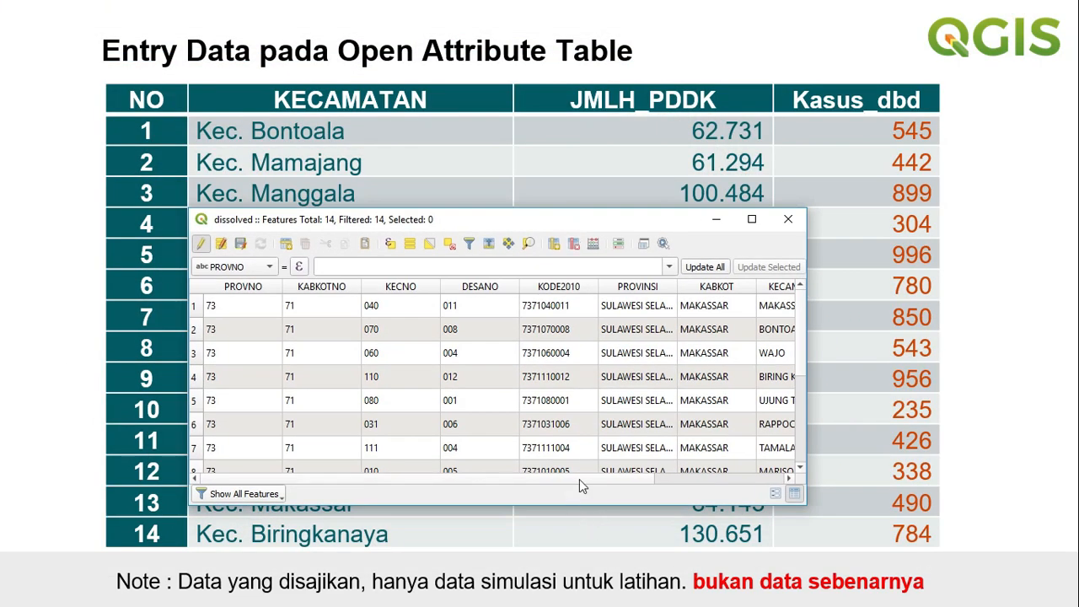
left_click_drag(579, 478, 681, 481)
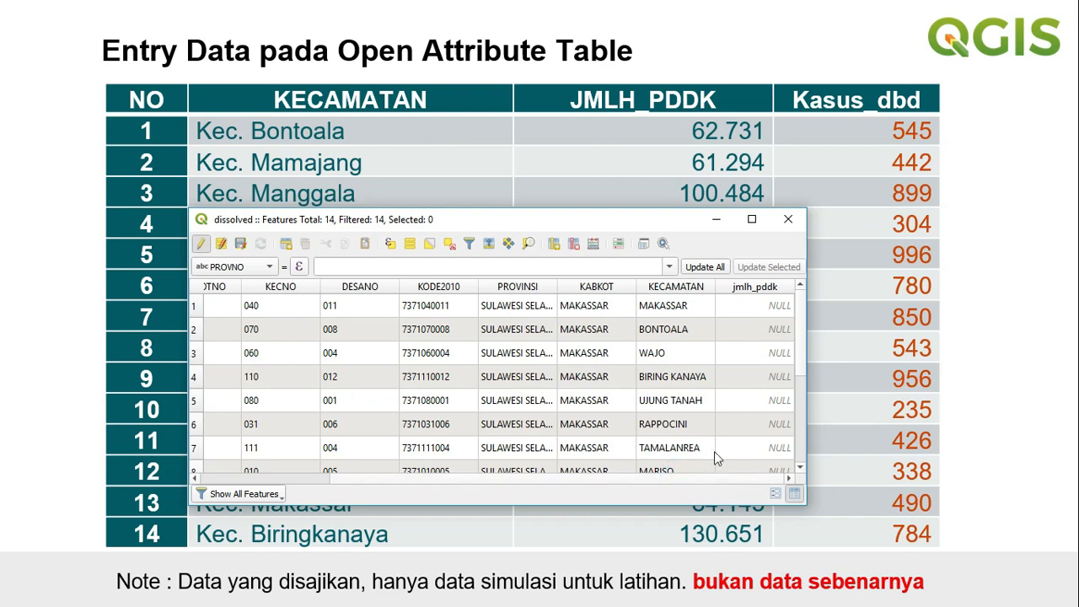
left_click_drag(613, 219, 627, 179)
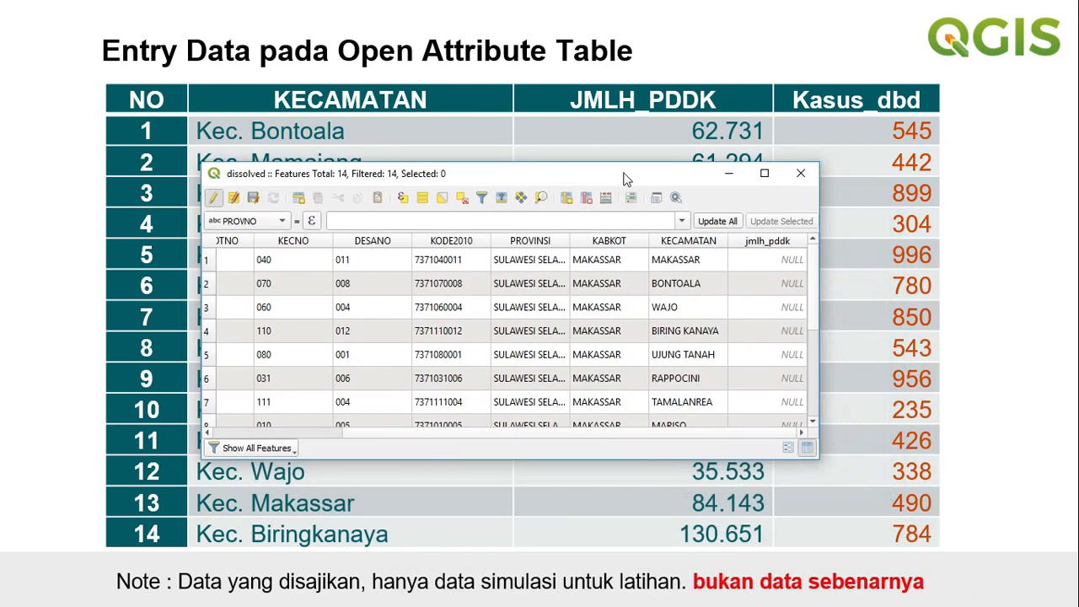
double_click(783, 261)
type("84143")
double_click(783, 283)
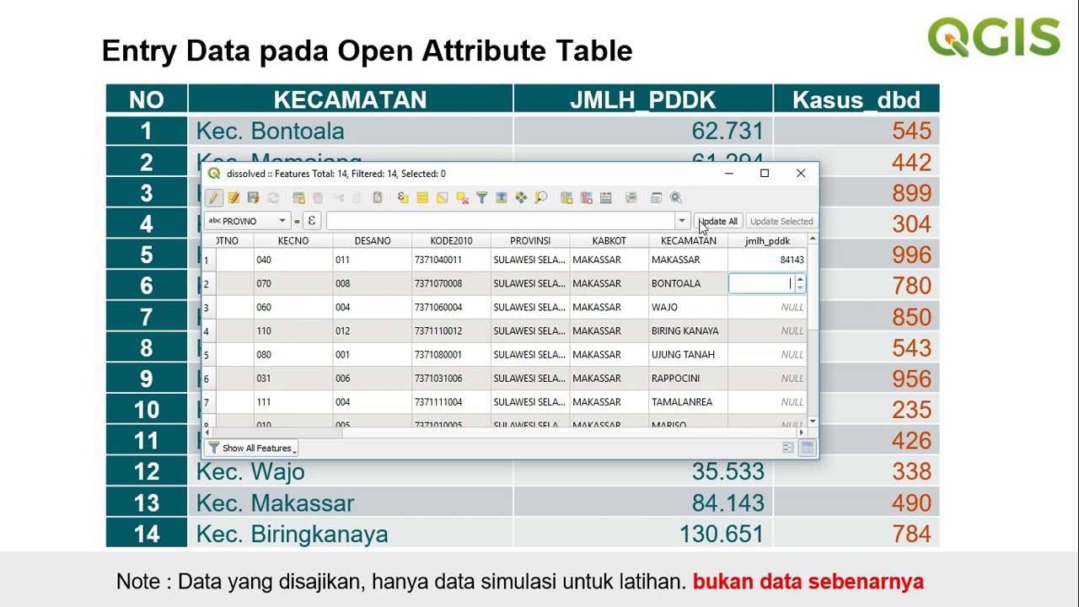
type("62731")
- Move the attribute table window clear of the slide's lower rows and set jmlh_pddk to 35533 for WAJO
left_click_drag(681, 179, 690, 237)
double_click(691, 237)
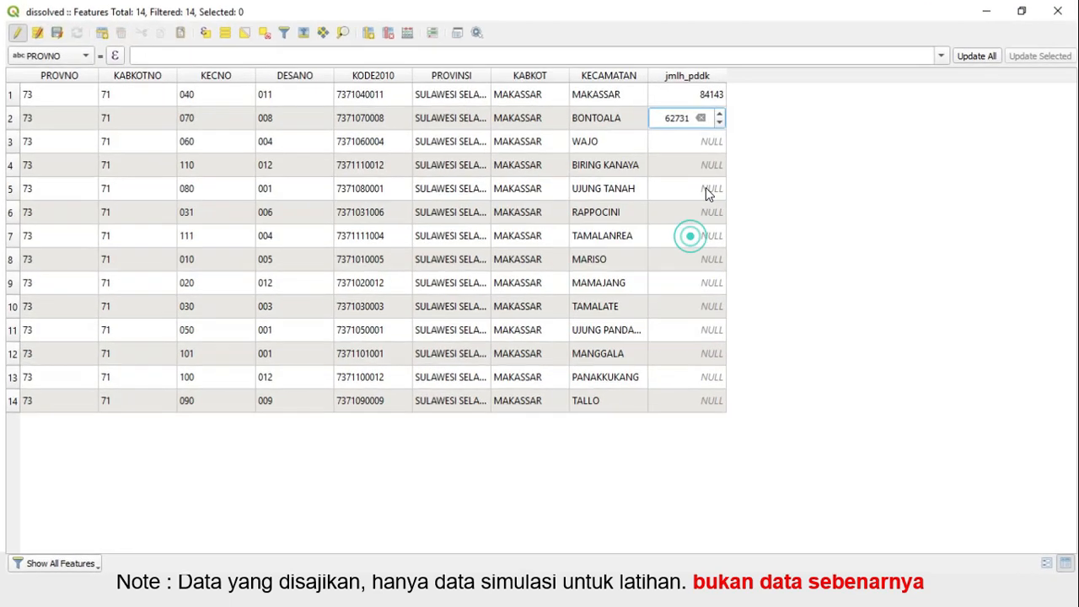
left_click(1026, 9)
left_click_drag(625, 238, 463, 44)
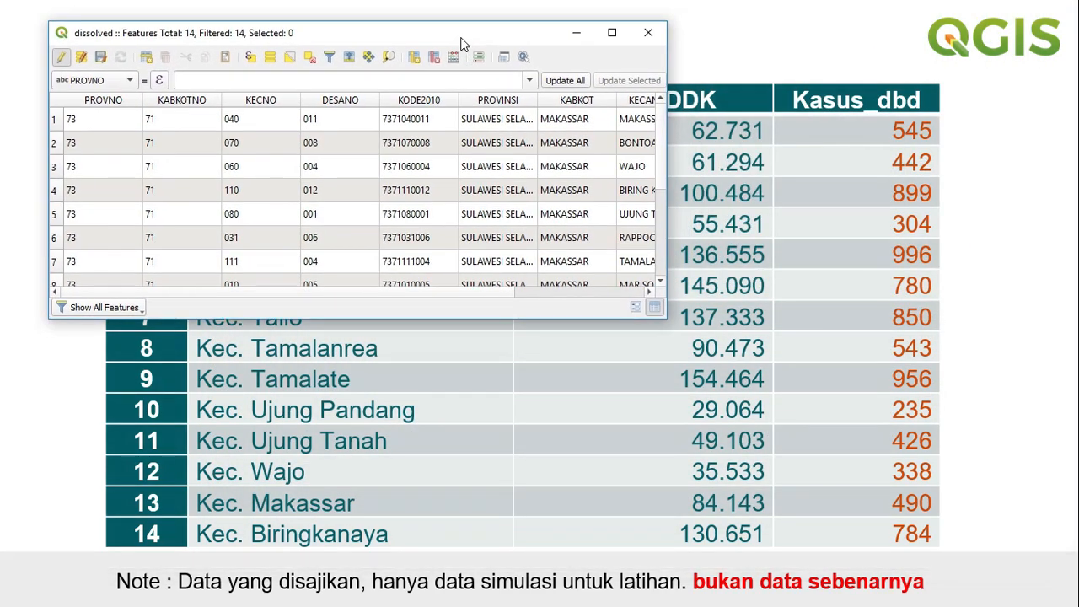
left_click(447, 296)
left_click_drag(456, 302, 565, 291)
double_click(621, 165)
type("35533")
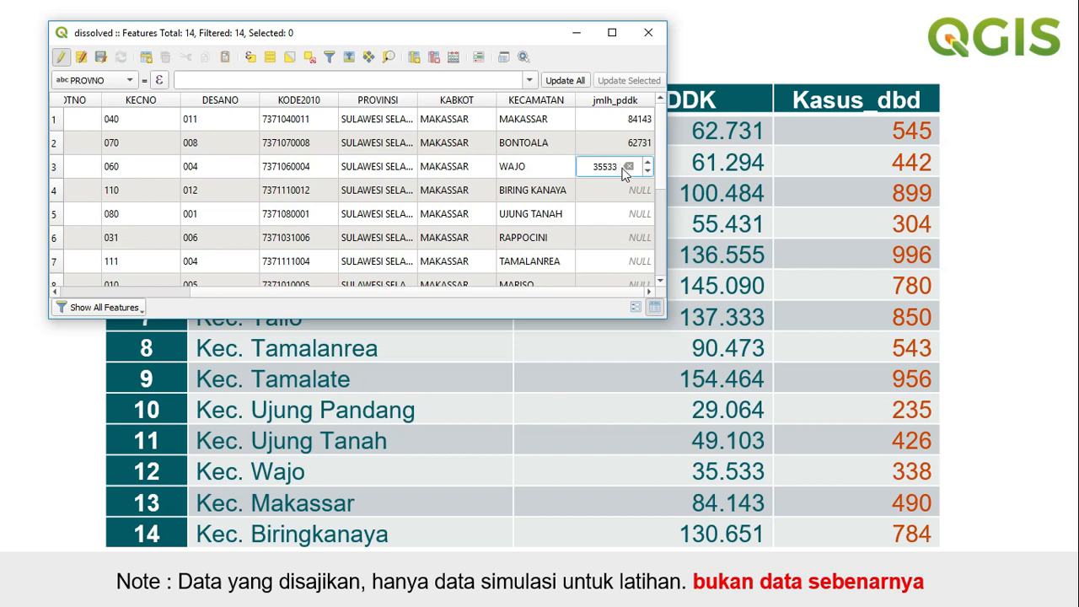
left_click(629, 186)
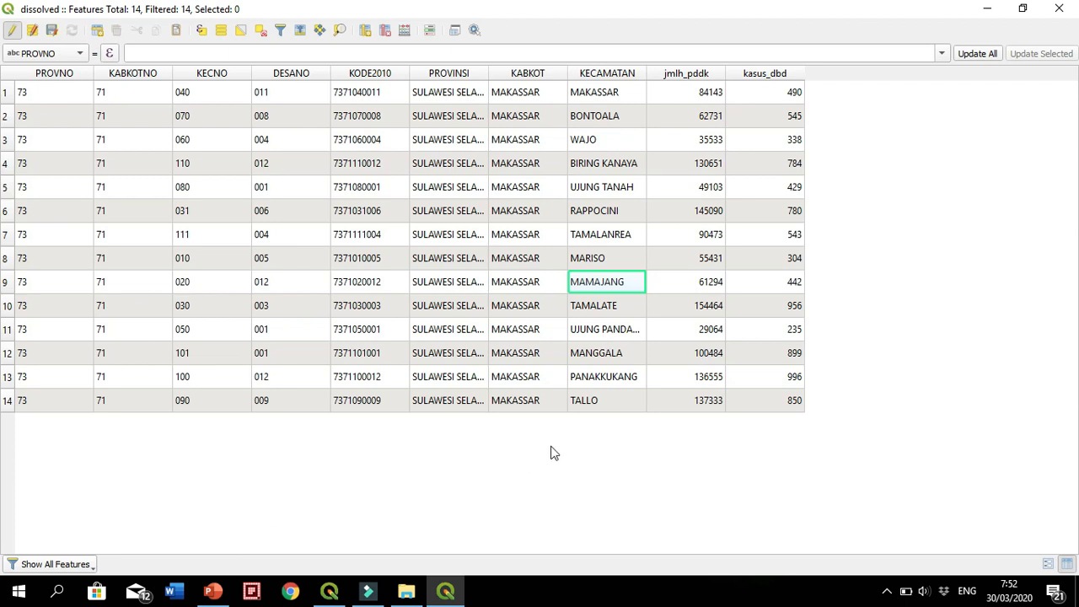
- Switch to PowerPoint and show the "Entry Data pada Open Attribute Table" slide as a full-screen slide show
key("alt+Tab")
key("alt+Tab")
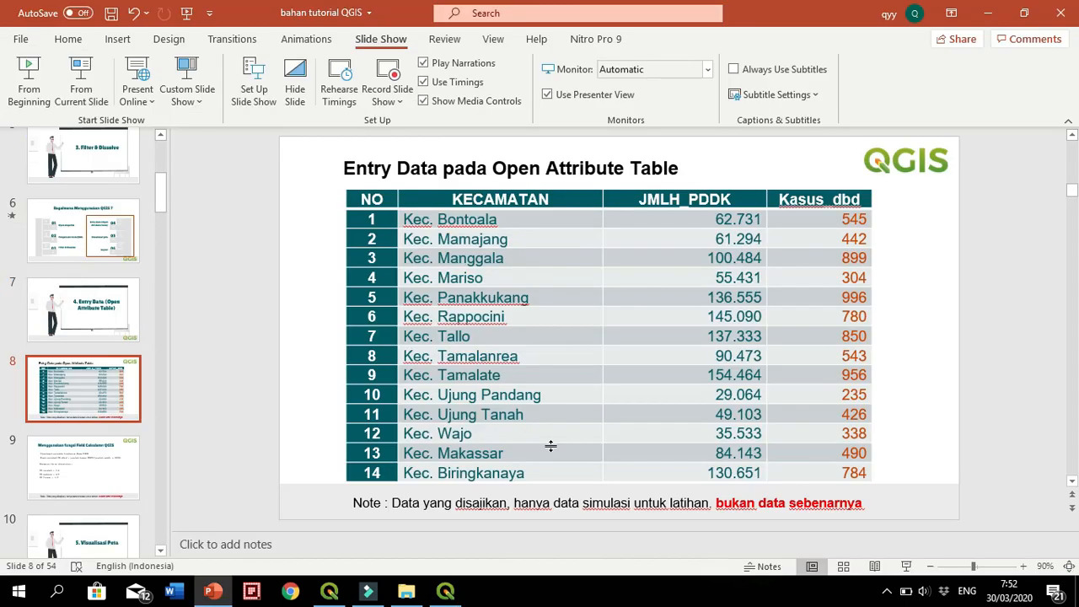
left_click(907, 566)
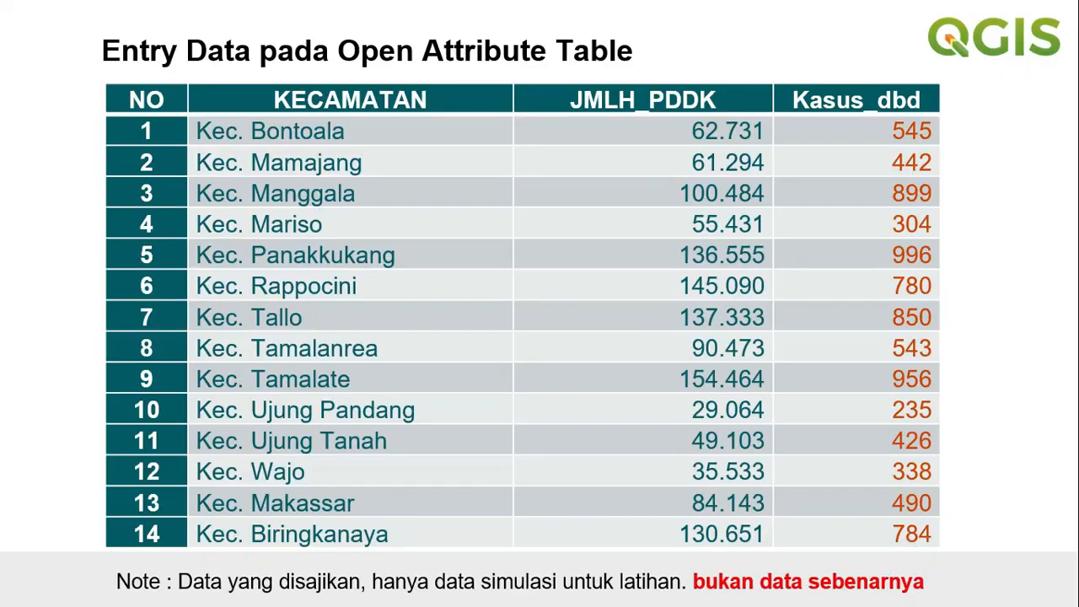